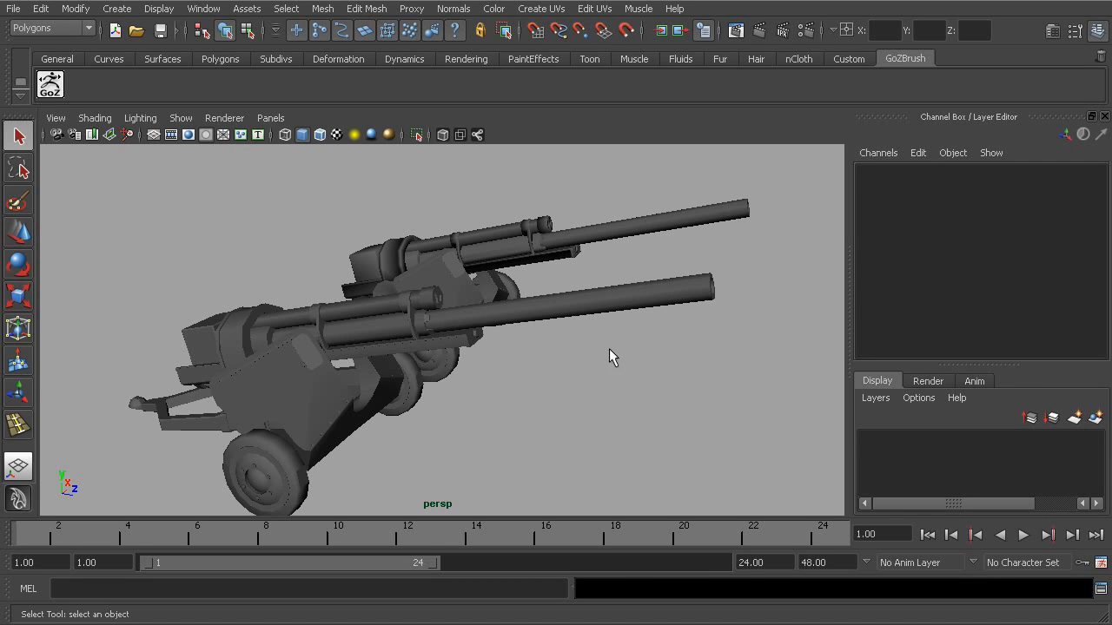
- Examine the two artillery gun models from the side and front for their overall shape
alt+drag(609, 341, 573, 328)
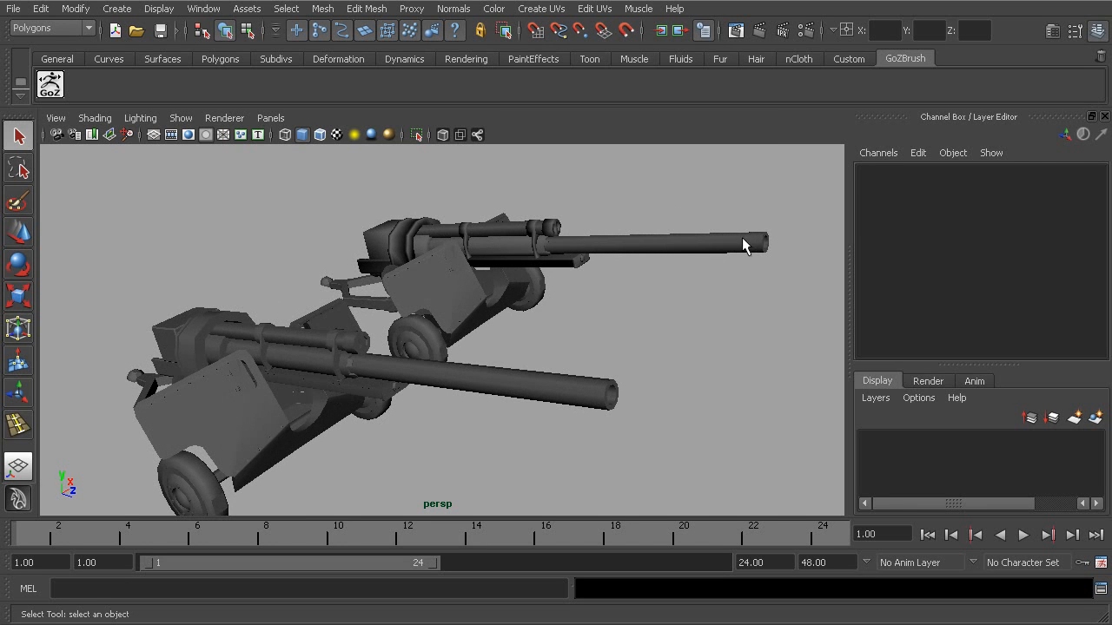
alt+drag(508, 443, 478, 300)
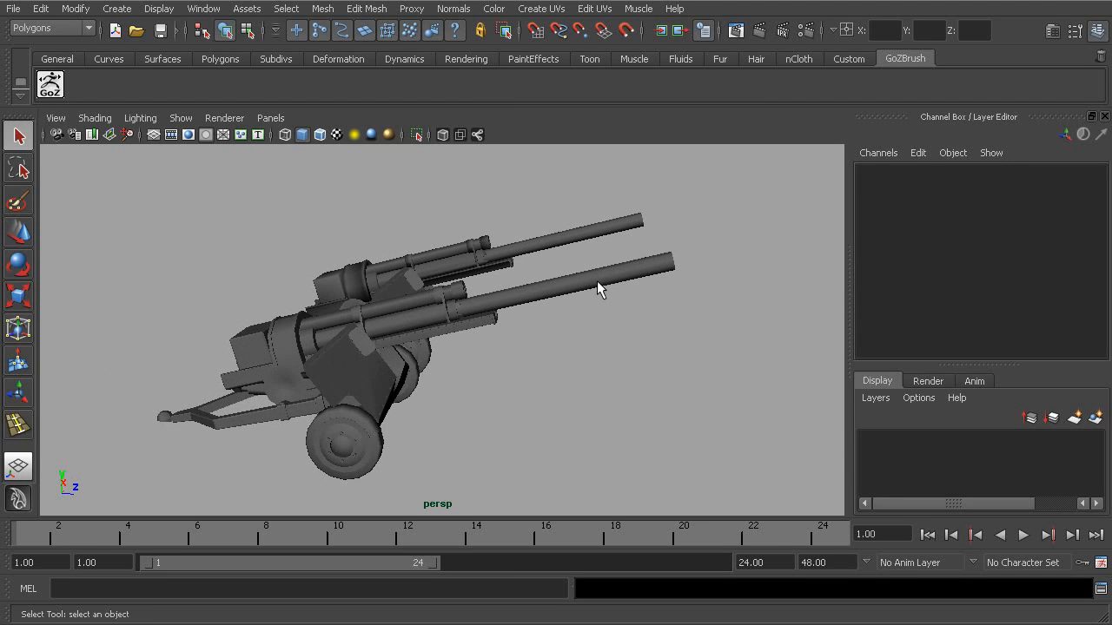
alt+drag(664, 263, 454, 301)
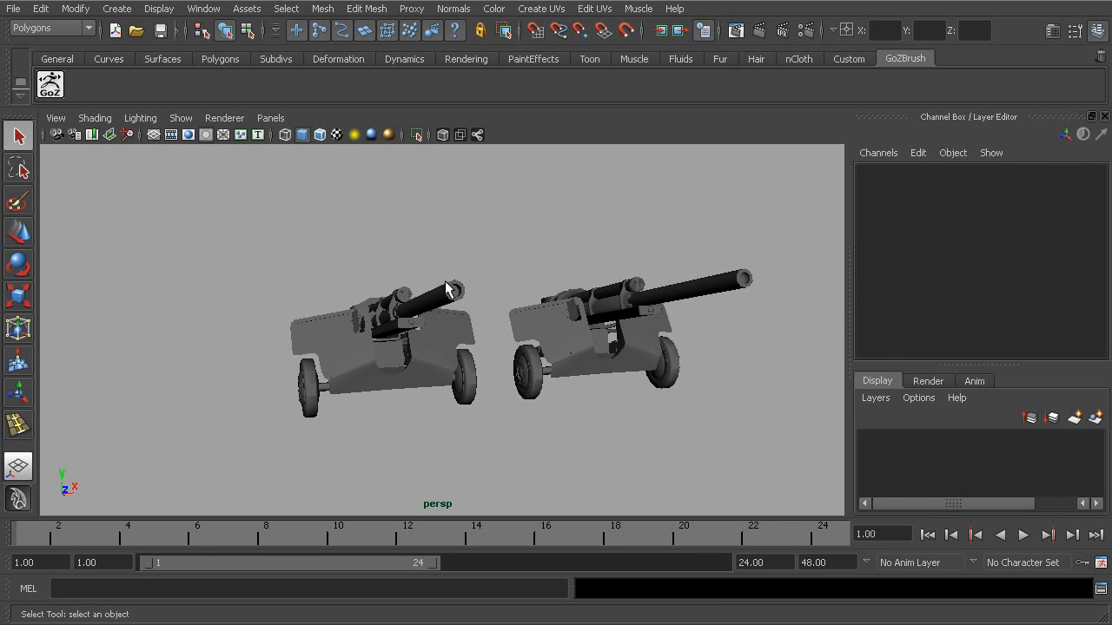
alt+drag(483, 298, 393, 400)
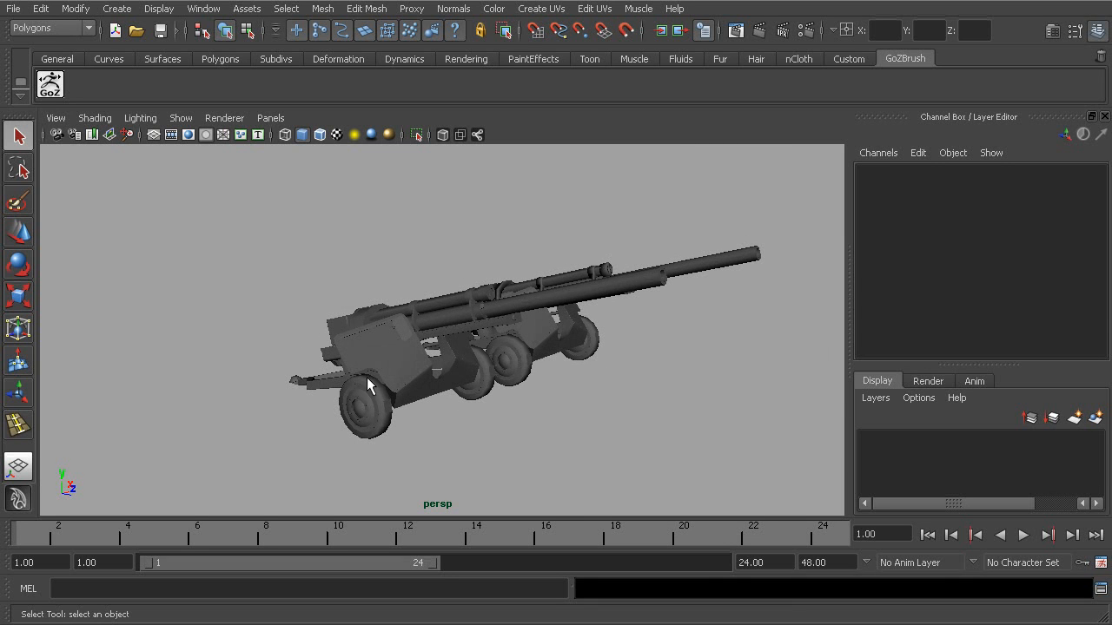
alt+drag(513, 432, 452, 368)
alt+right_drag(452, 367, 539, 323)
click(510, 356)
mouse_move(510, 356)
alt+mouse_down()
mouse_move(572, 351)
mouse_move(498, 351)
alt+mouse_up()
scroll(573, 341, down, 4)
alt+right_drag(498, 351, 352, 330)
alt+middle_drag(612, 304, 460, 408)
alt+drag(558, 398, 550, 365)
alt+drag(579, 307, 487, 355)
- Examine the muzzle opening and roundness of the near gun's barrel from the front and close up
alt+middle_drag(348, 348, 518, 356)
alt+drag(518, 356, 487, 351)
alt+right_drag(487, 351, 599, 359)
alt+middle_drag(491, 349, 627, 339)
alt+drag(628, 339, 600, 340)
alt+right_drag(600, 339, 620, 343)
alt+drag(615, 343, 624, 344)
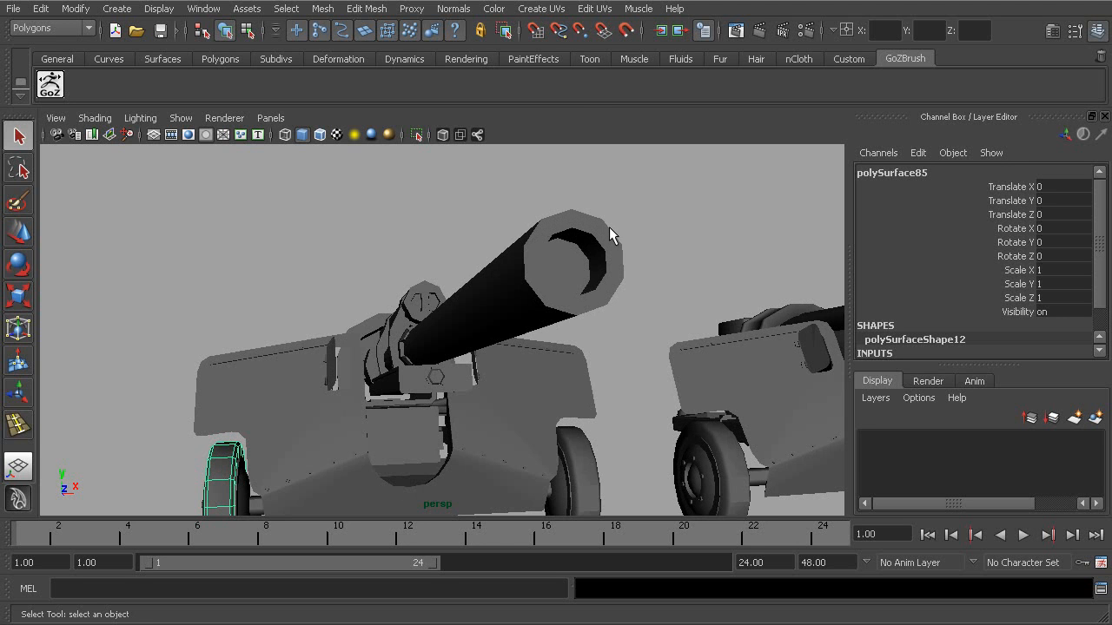
alt+right_drag(688, 315, 627, 320)
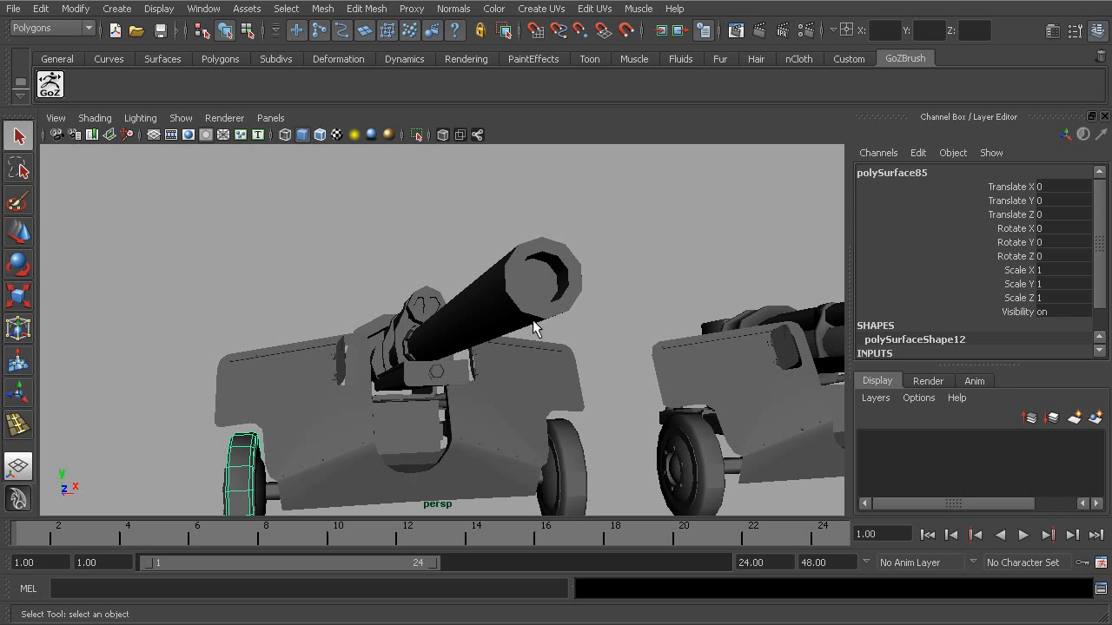
alt+right_drag(488, 281, 610, 284)
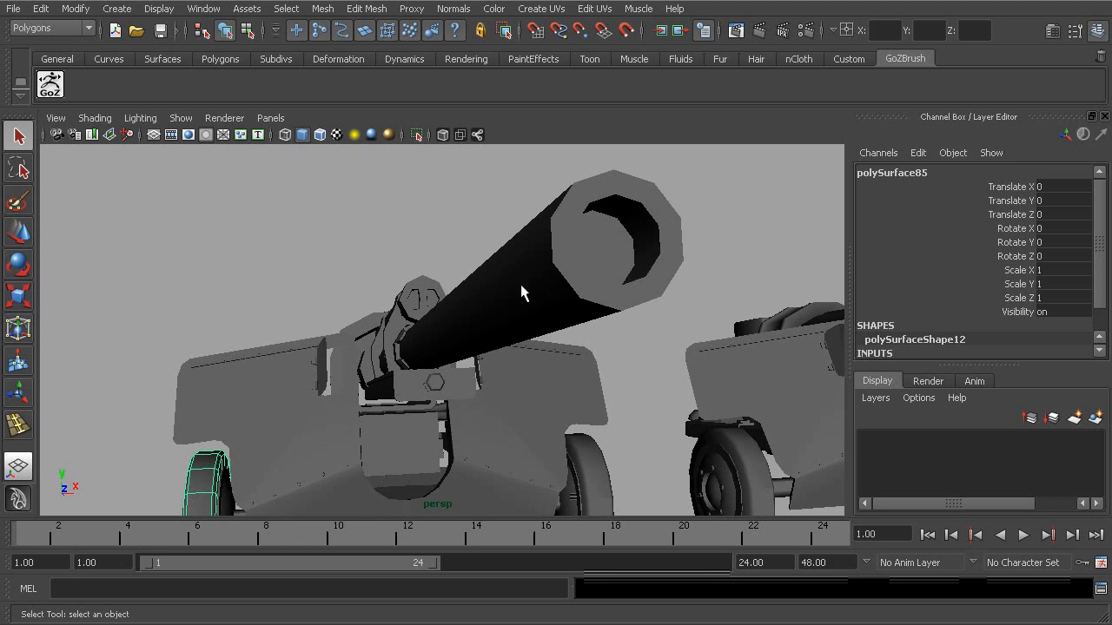
alt+drag(569, 310, 591, 322)
mouse_move(591, 322)
alt+right_down()
mouse_move(576, 304)
mouse_move(574, 314)
alt+right_up()
mouse_move(574, 314)
alt+mouse_down()
mouse_move(635, 325)
mouse_move(565, 318)
alt+mouse_up()
alt+right_drag(566, 318, 546, 335)
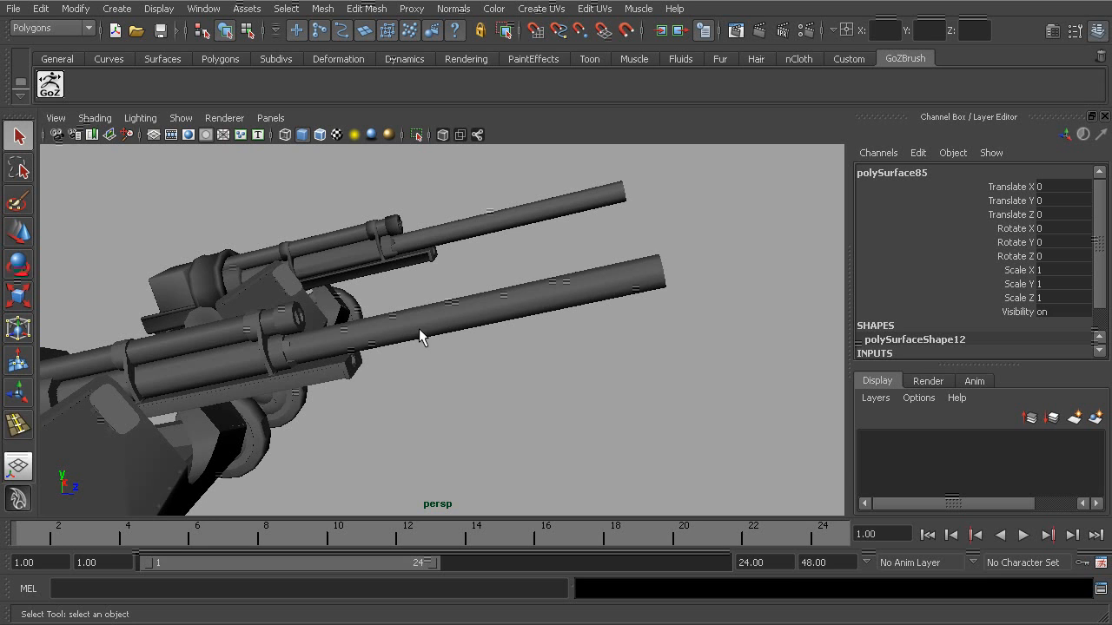
- Select the near gun's barrel mesh and then the far gun's barrel mesh to compare their wireframes
alt+drag(432, 331, 488, 346)
click(487, 346)
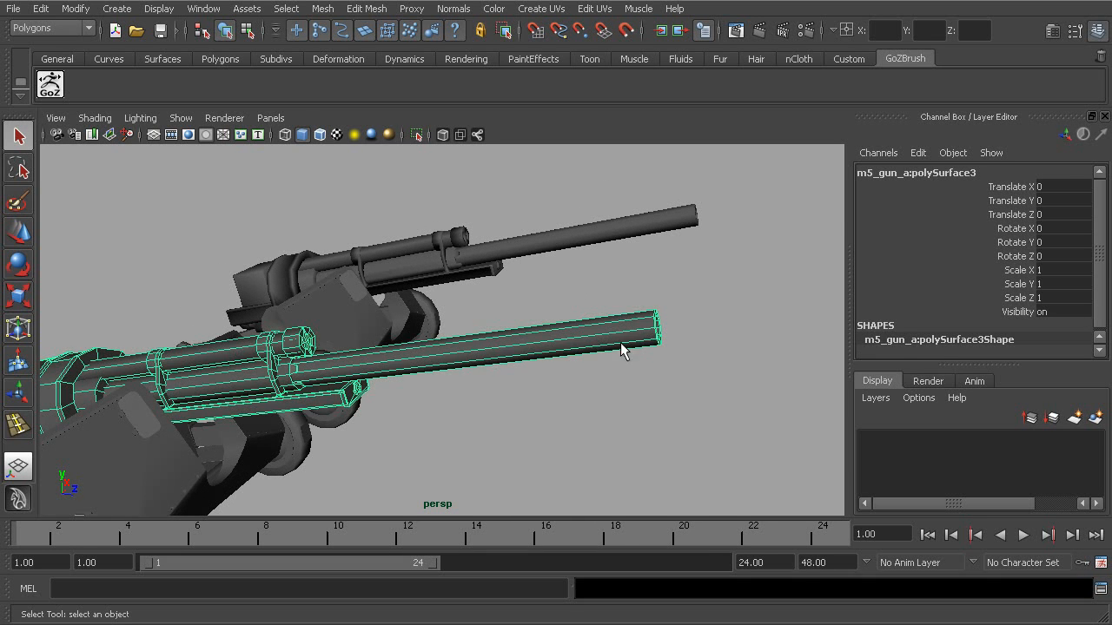
alt+drag(620, 316, 645, 251)
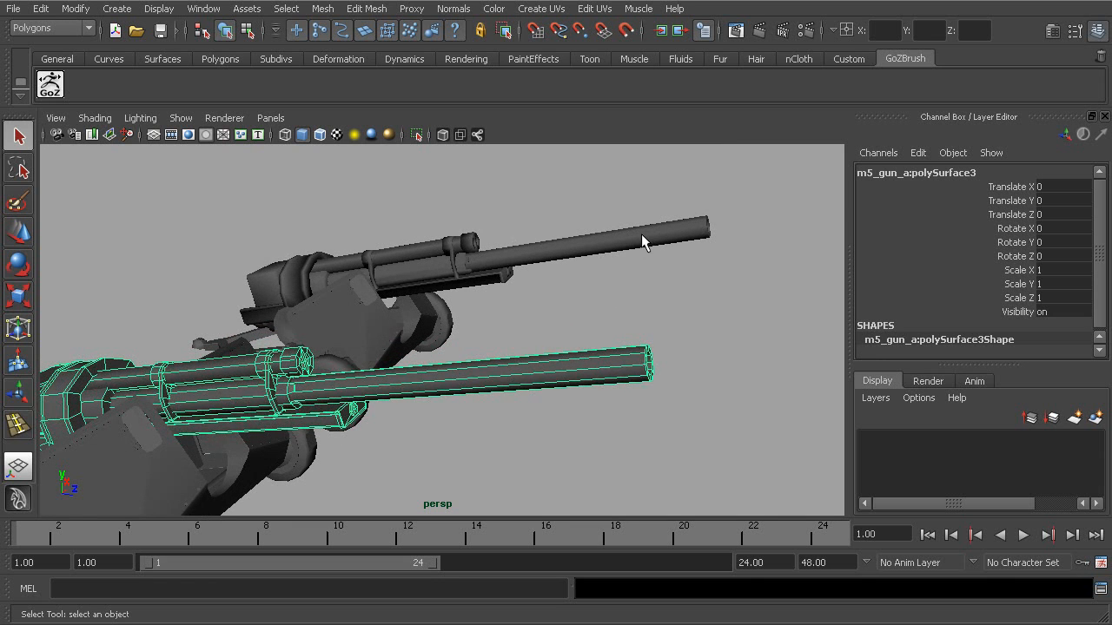
click(645, 238)
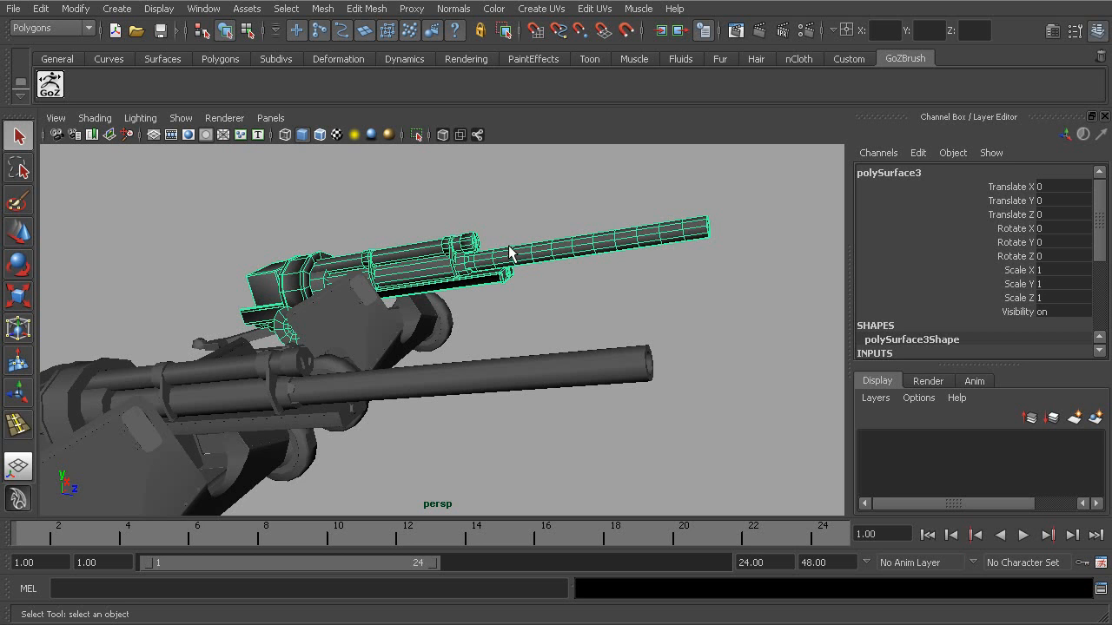
alt+middle_drag(687, 269, 616, 299)
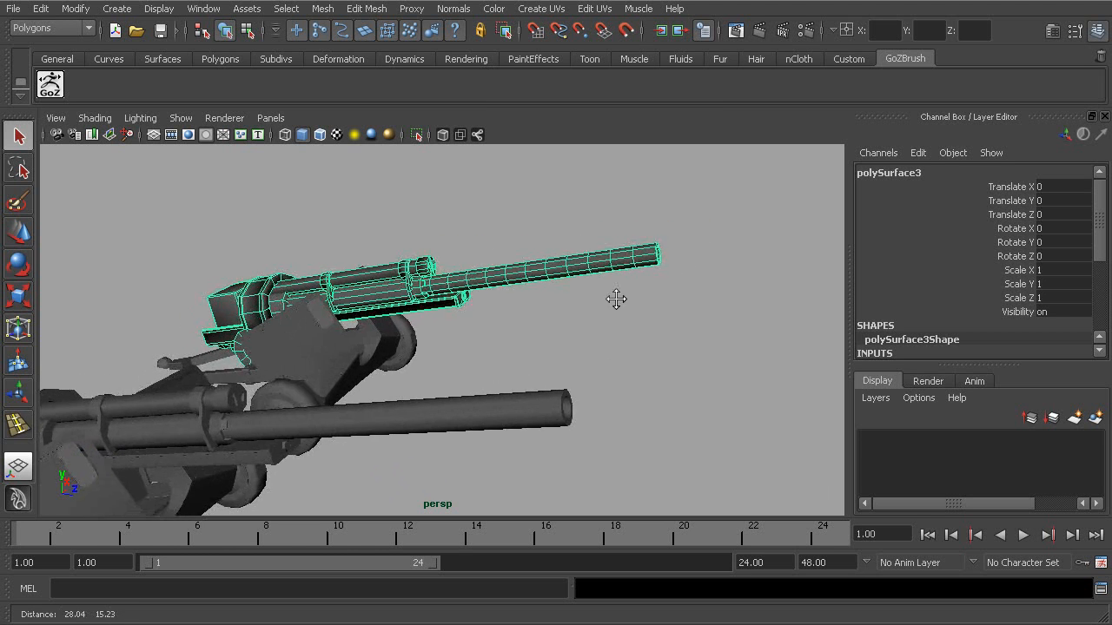
alt+drag(620, 303, 665, 273)
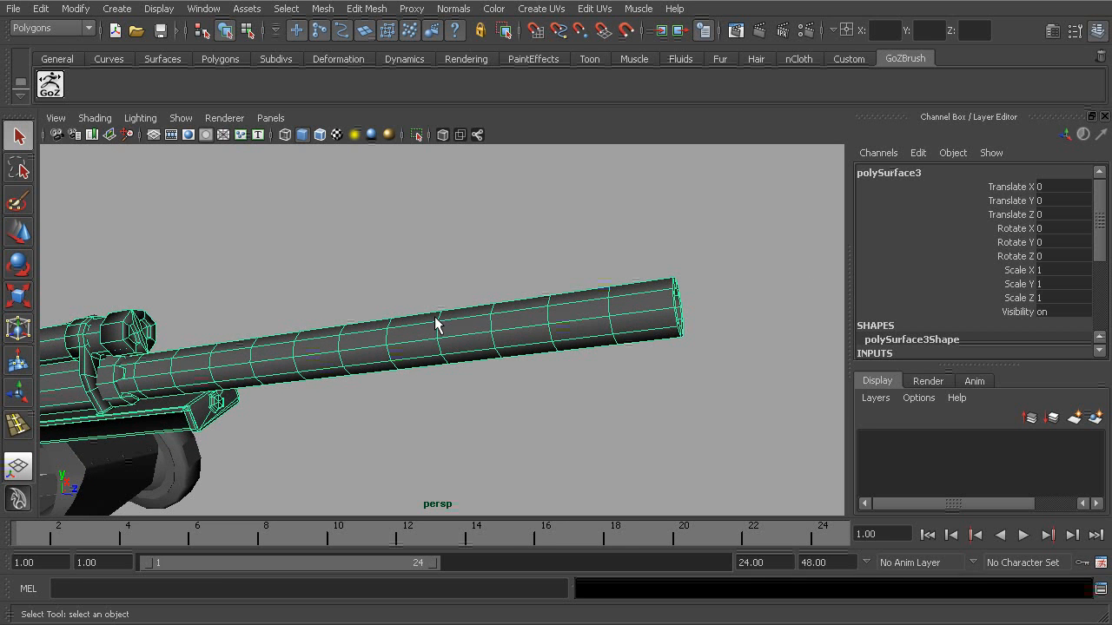
- Examine the edge loops along the far gun's selected barrel from close up and further away
alt+drag(614, 334, 547, 377)
alt+middle_drag(632, 346, 687, 327)
alt+right_drag(595, 339, 455, 340)
alt+middle_drag(628, 301, 727, 271)
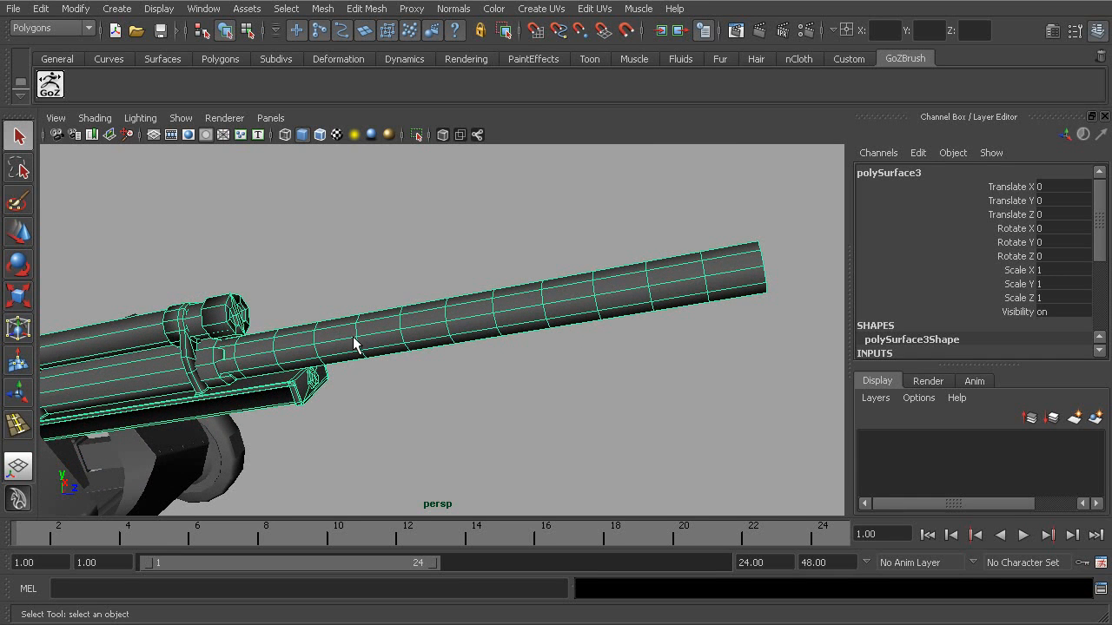
alt+middle_drag(457, 335, 509, 324)
alt+right_drag(504, 306, 787, 343)
alt+middle_drag(532, 307, 483, 314)
alt+right_drag(596, 311, 369, 341)
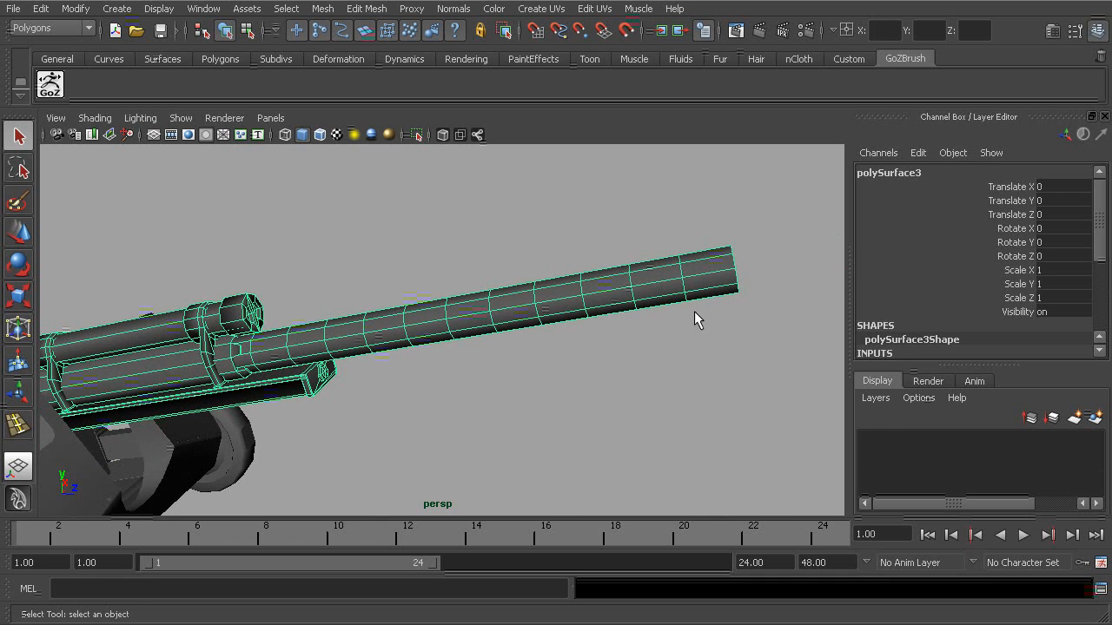
alt+right_drag(721, 318, 508, 374)
alt+middle_drag(508, 373, 577, 312)
alt+drag(577, 313, 589, 321)
- Select the barrel meshes of both guns together to compare their edge layouts
click(540, 352)
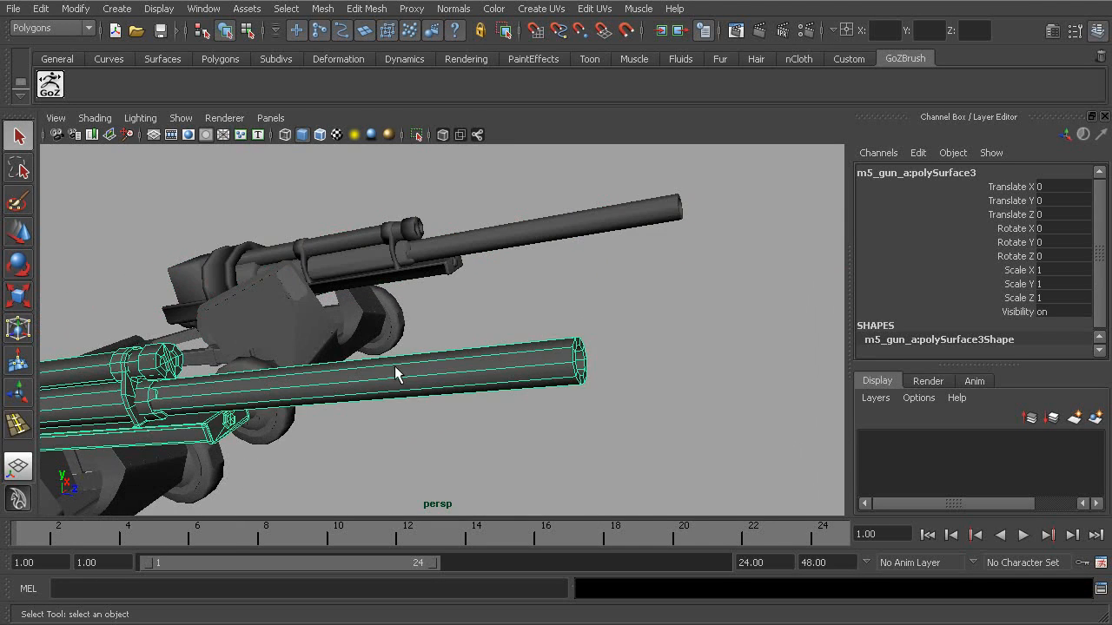
alt+drag(412, 360, 431, 390)
shift+click(559, 218)
alt+drag(567, 309, 678, 307)
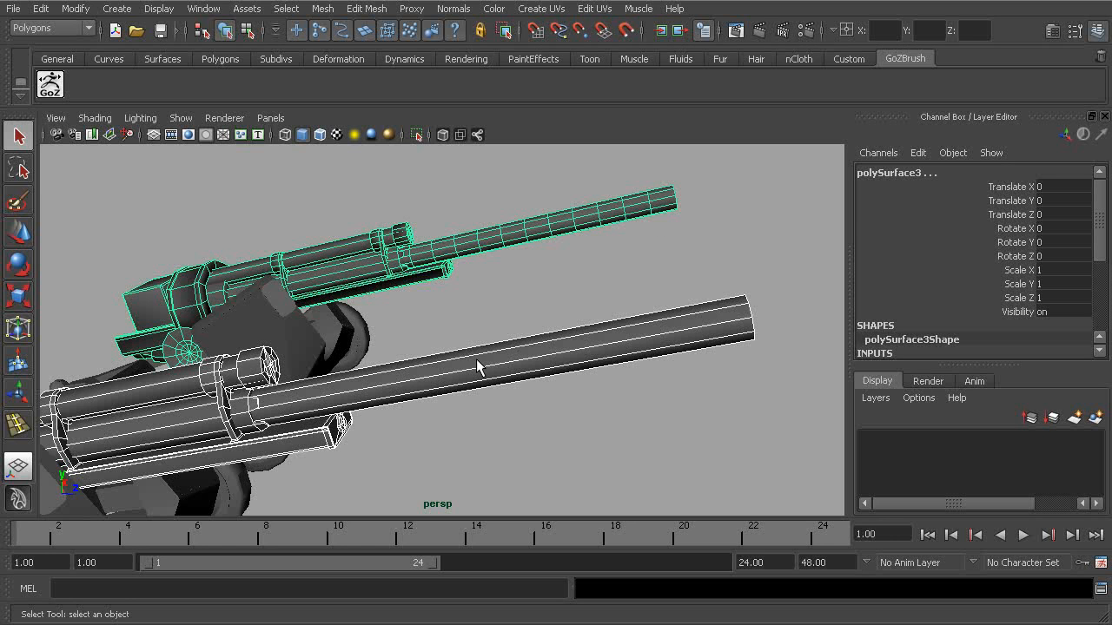
alt+right_drag(490, 314, 555, 323)
alt+drag(554, 324, 557, 337)
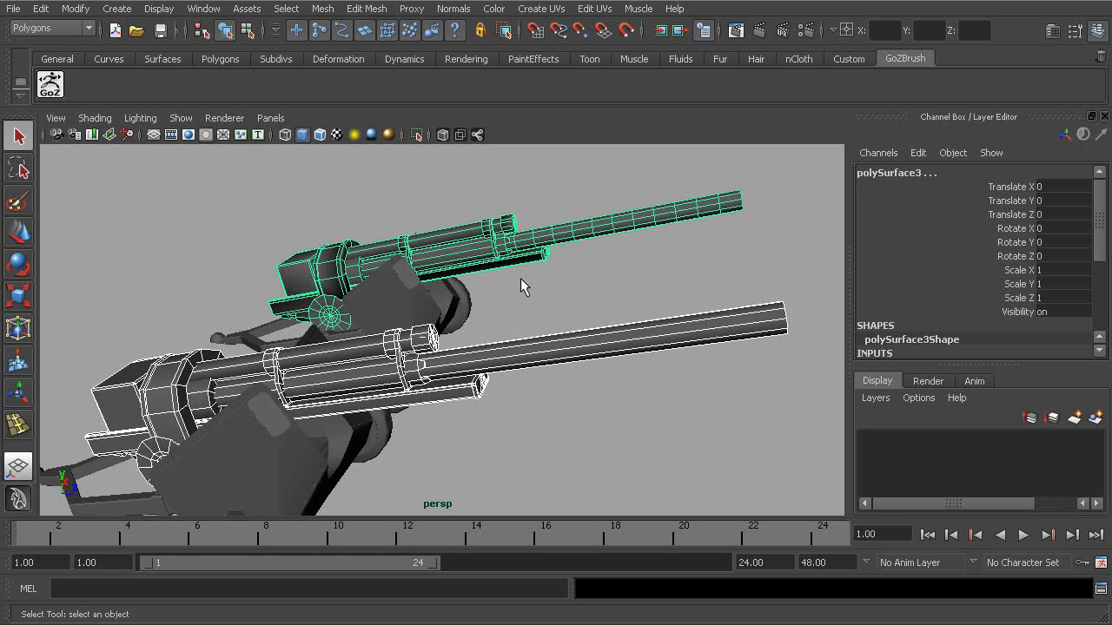
- Select the tyre on the near gun's closest wheel and inspect its wireframe close up
alt+drag(512, 329, 544, 345)
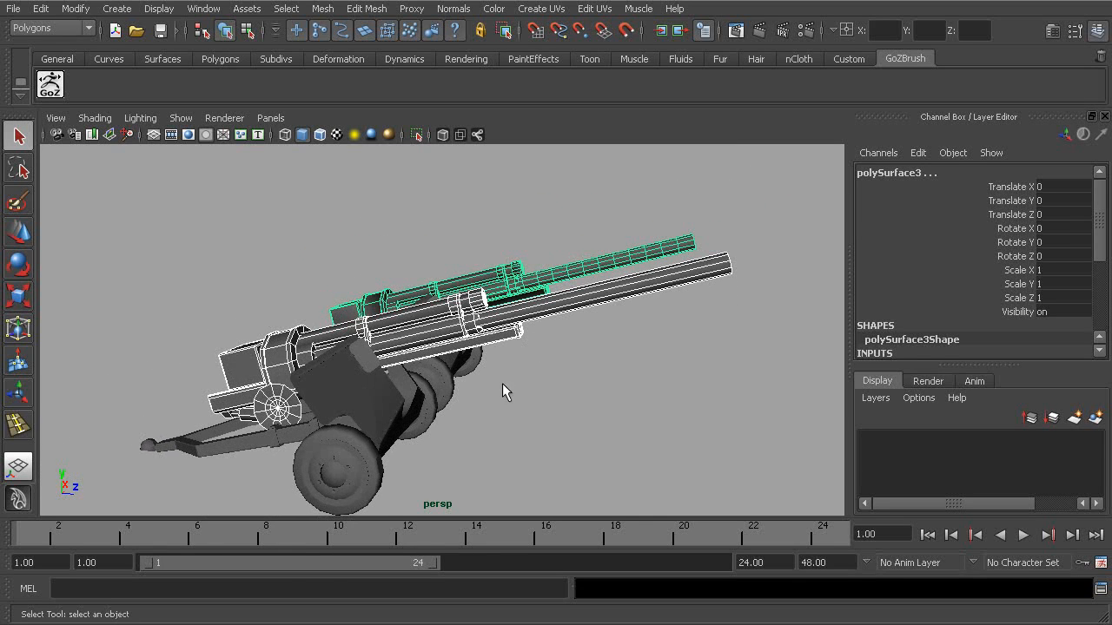
alt+drag(487, 389, 530, 328)
alt+right_drag(530, 328, 709, 394)
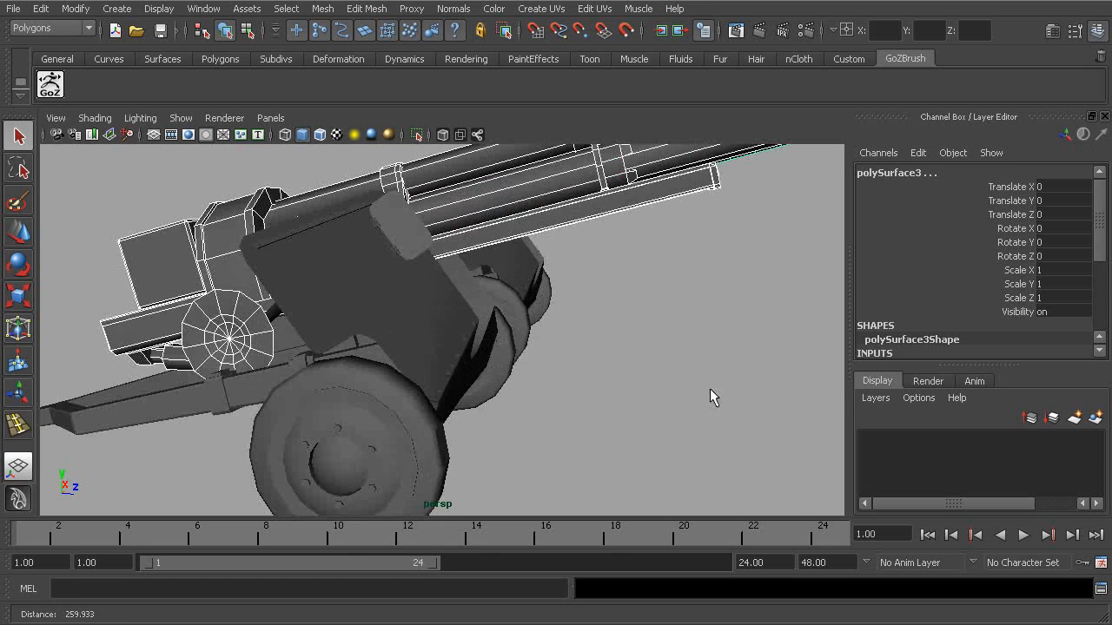
click(396, 402)
alt+middle_drag(484, 428, 545, 336)
alt+drag(561, 336, 509, 351)
alt+right_drag(509, 350, 608, 373)
alt+drag(513, 298, 552, 333)
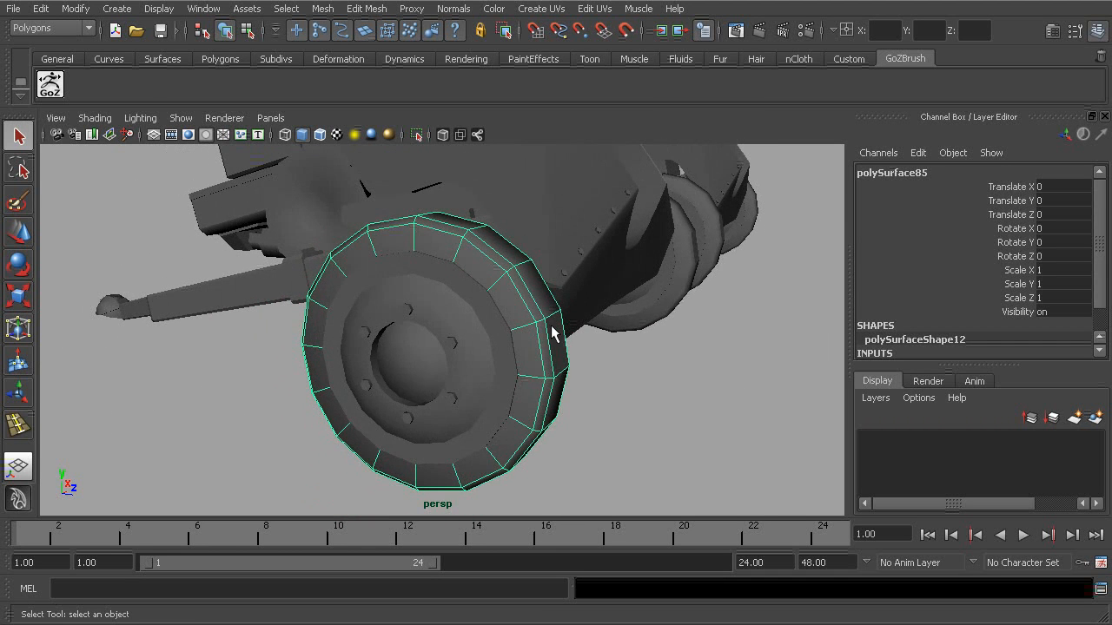
- Turn on the Poly Count heads-up display in the viewport
click(159, 8)
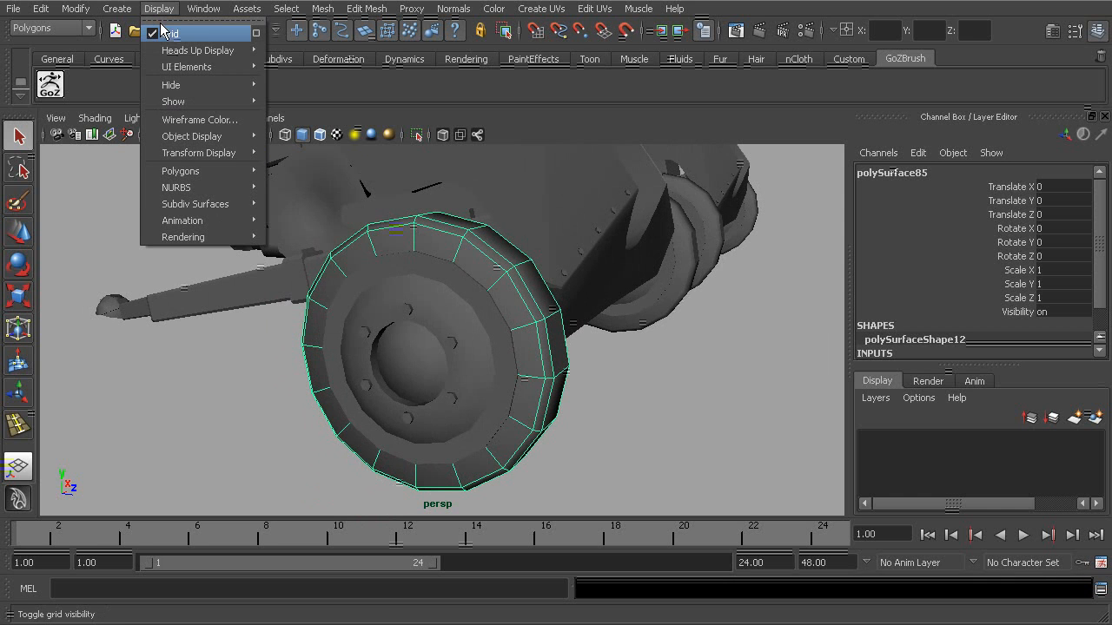
mouse_move(200, 51)
click(309, 91)
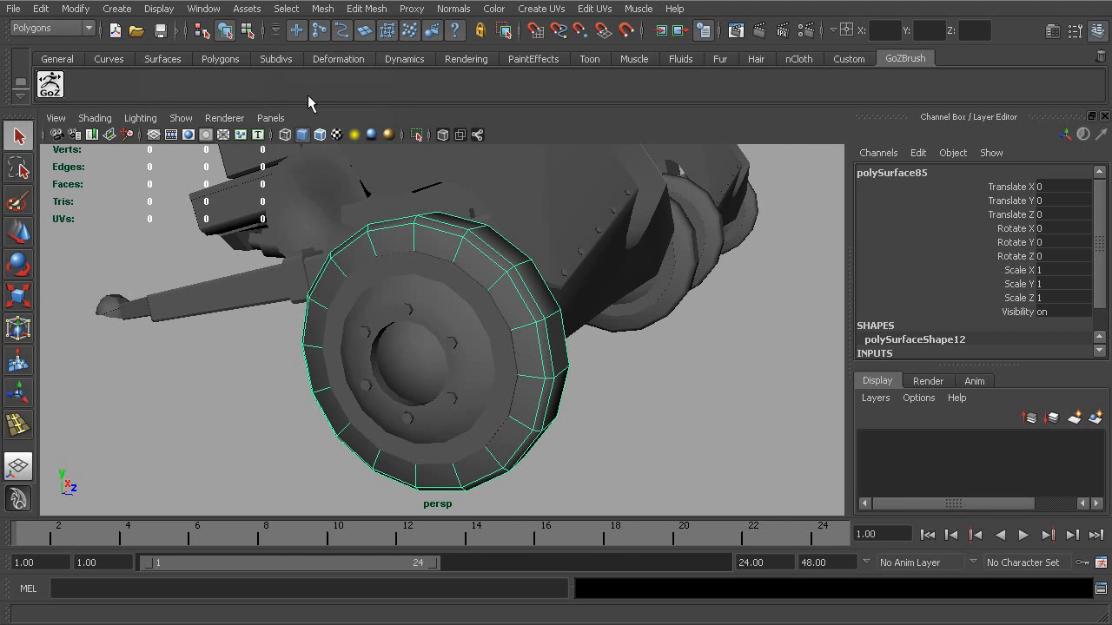
- Reselect the near gun's closest tyre to read its polygon counts beside the scene totals
alt+middle_drag(405, 256, 545, 267)
alt+right_drag(556, 267, 434, 263)
click(637, 453)
click(611, 383)
alt+drag(603, 377, 661, 387)
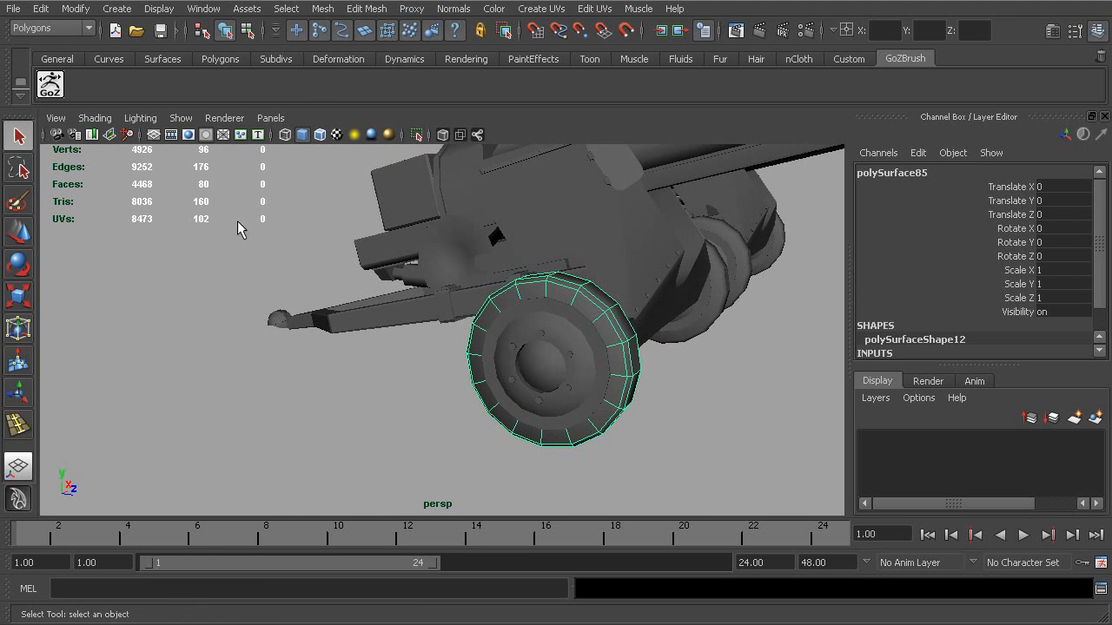
alt+middle_drag(693, 342, 667, 349)
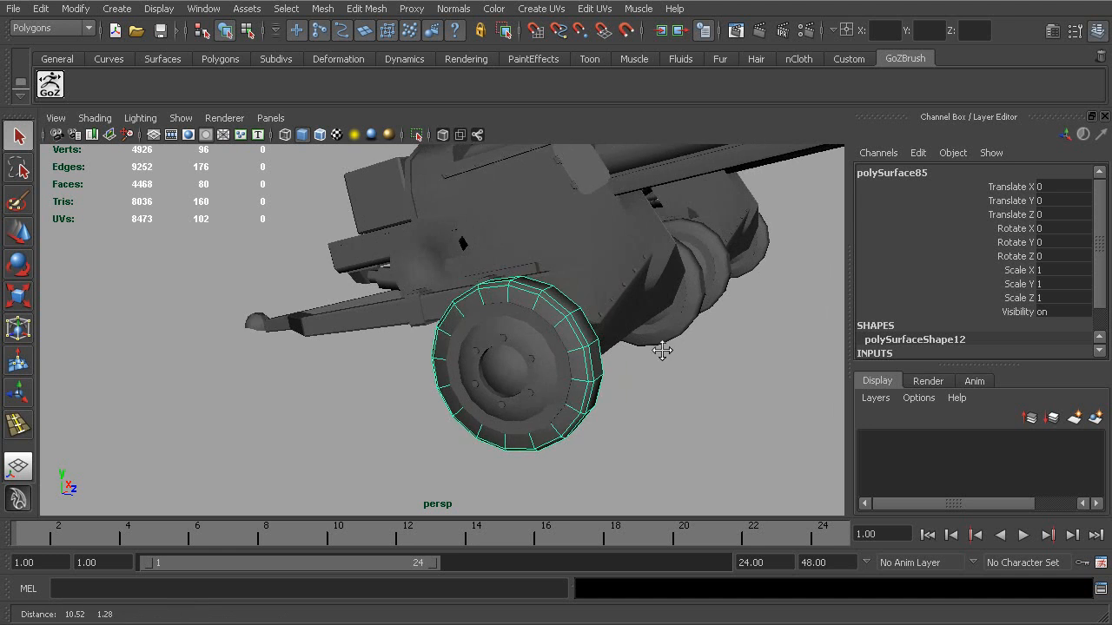
- Clear the selection and examine both complete guns from further away
alt+right_drag(667, 348, 720, 355)
alt+drag(720, 355, 643, 355)
alt+right_drag(643, 355, 690, 355)
alt+drag(690, 356, 651, 358)
alt+right_drag(652, 358, 248, 293)
alt+drag(485, 325, 457, 327)
click(510, 396)
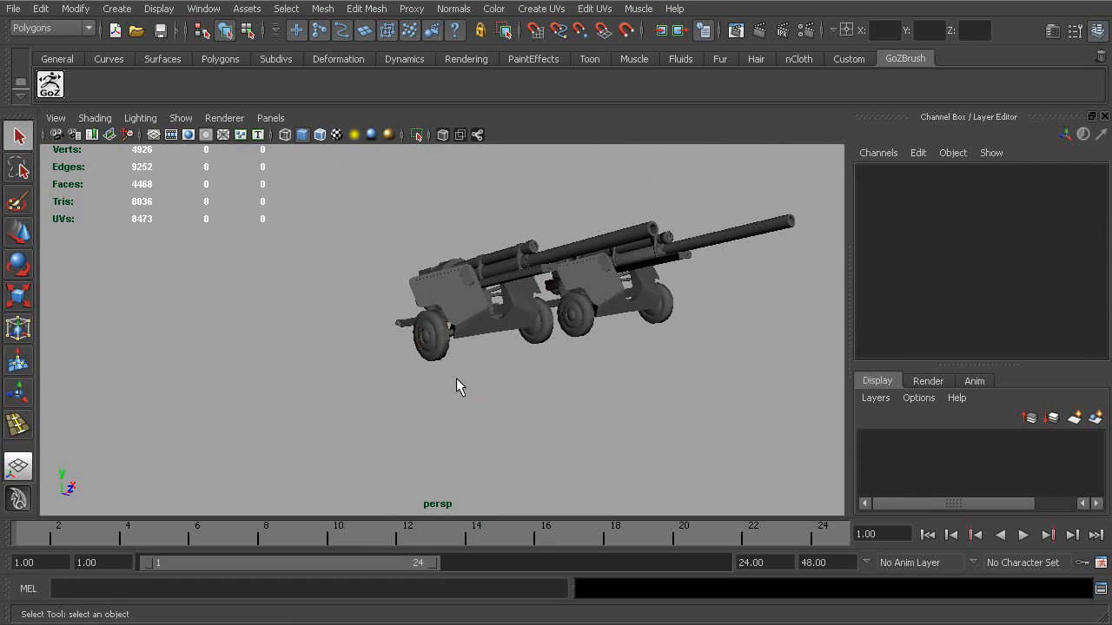
- Smooth the mesh of the tyre on the near gun's closest wheel
alt+right_drag(435, 351, 816, 417)
alt+right_drag(562, 415, 589, 399)
alt+drag(589, 399, 488, 379)
click(401, 318)
alt+drag(400, 318, 522, 350)
click(333, 12)
mouse_move(350, 16)
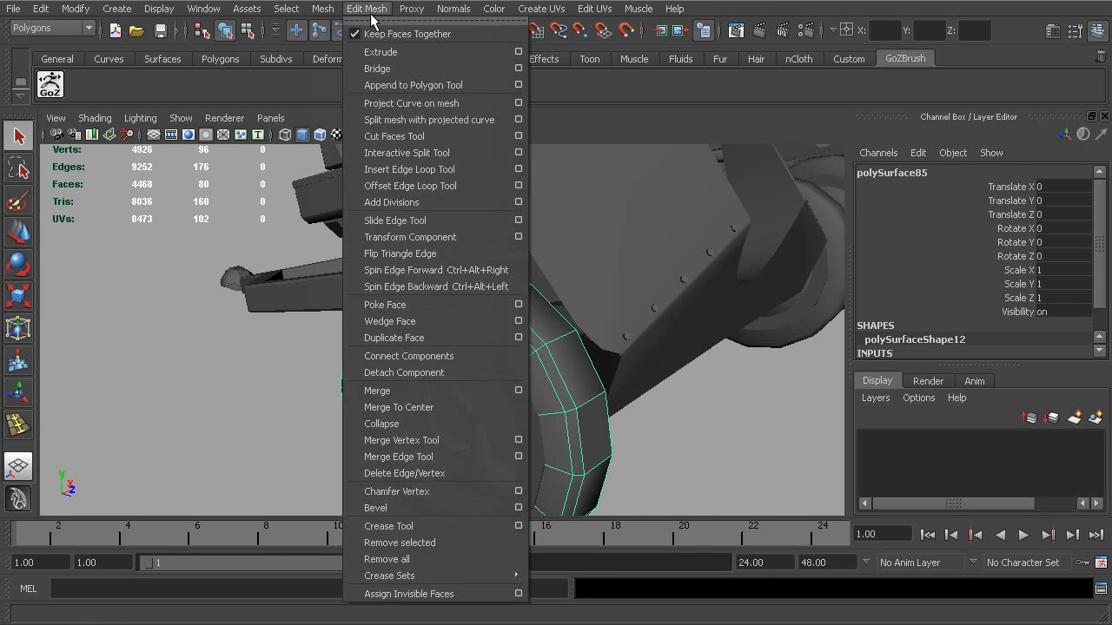
click(368, 100)
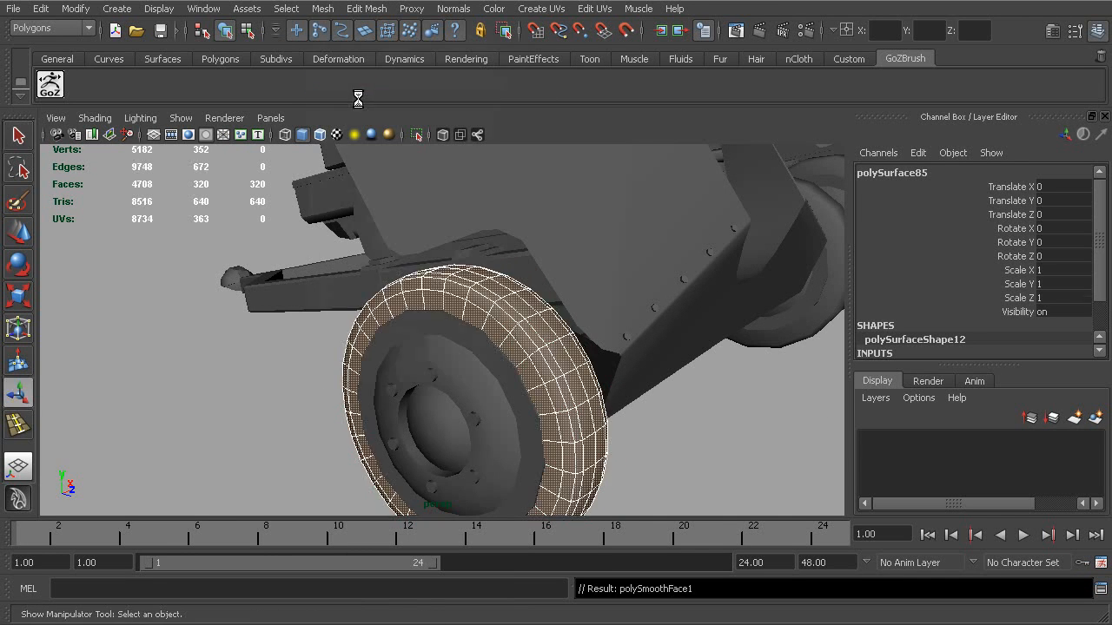
- Reselect the smoothed tyre as an object to check its wireframe and polygon counts
alt+drag(508, 204, 563, 242)
click(720, 385)
alt+drag(455, 290, 365, 289)
click(423, 295)
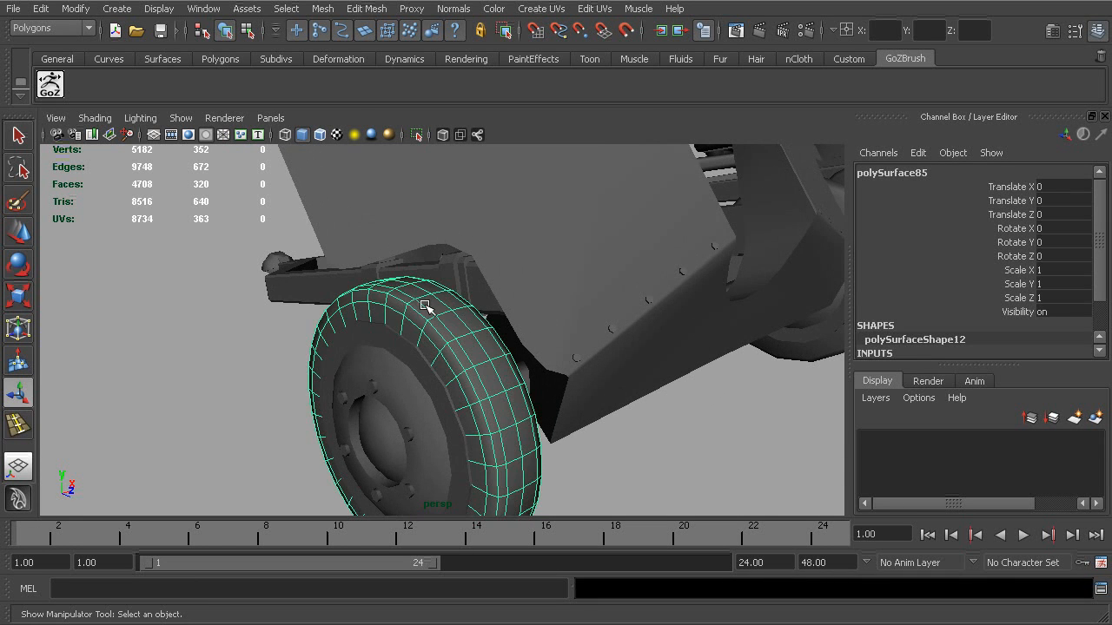
alt+drag(496, 278, 434, 286)
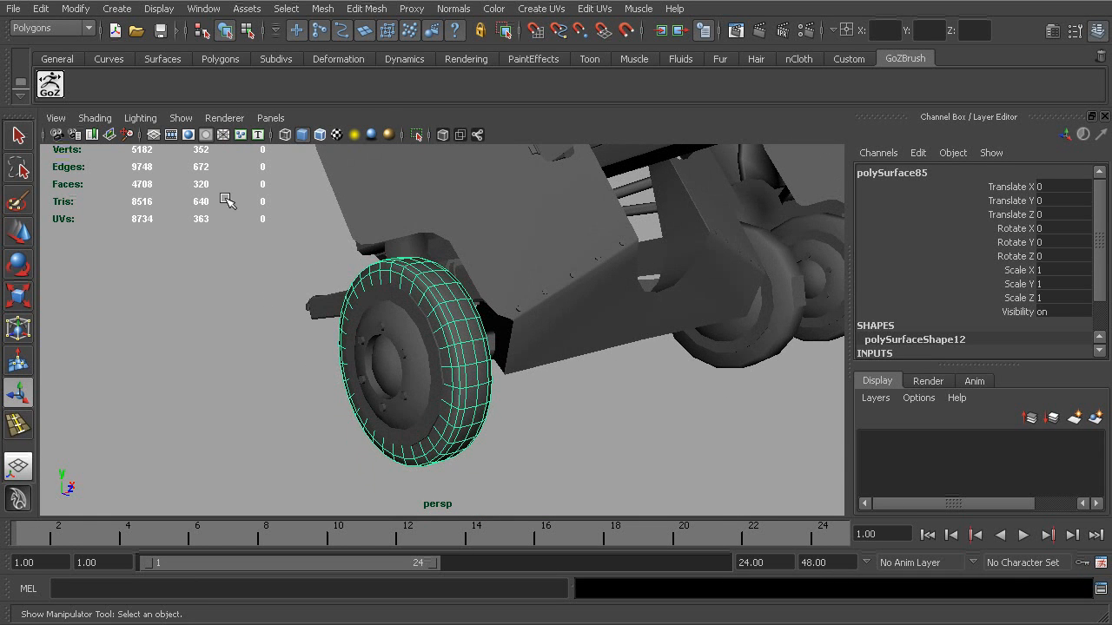
- Deselect the tyre, view both guns from several angles and select the near gun's barrel mesh
alt+right_drag(618, 307, 460, 283)
alt+drag(460, 283, 478, 331)
alt+right_drag(478, 332, 417, 323)
click(518, 420)
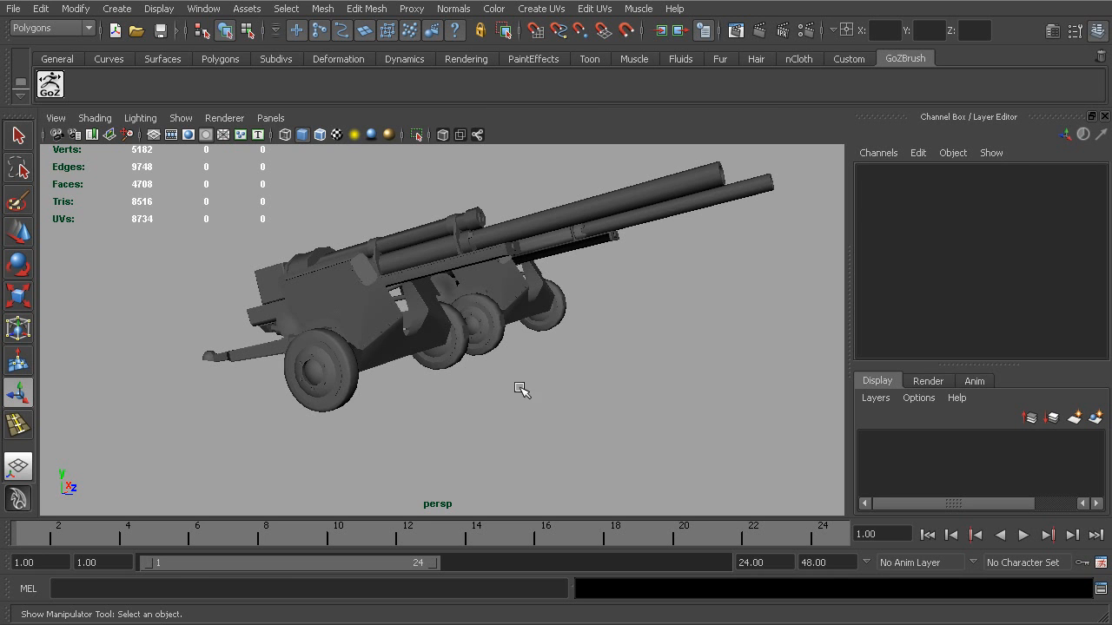
alt+drag(570, 292, 550, 357)
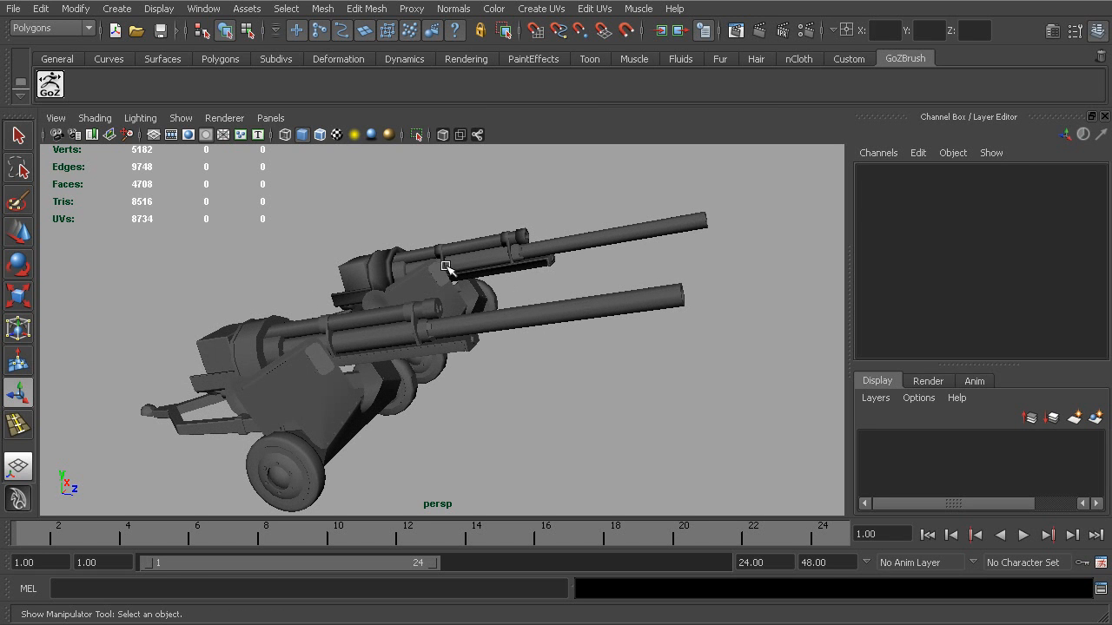
alt+drag(478, 343, 400, 350)
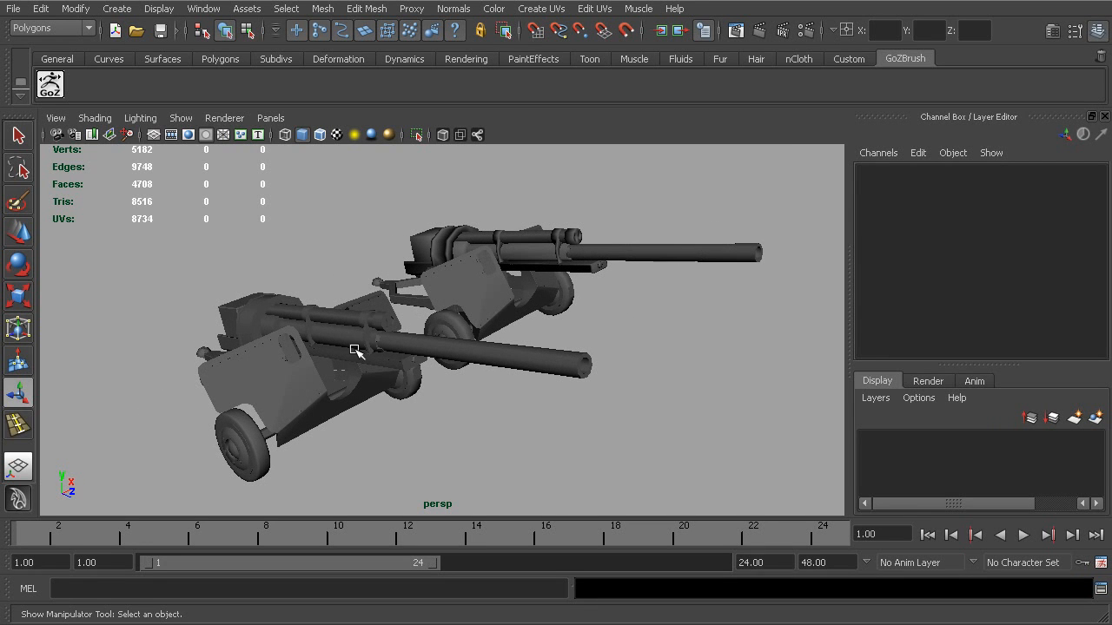
alt+drag(500, 344, 585, 305)
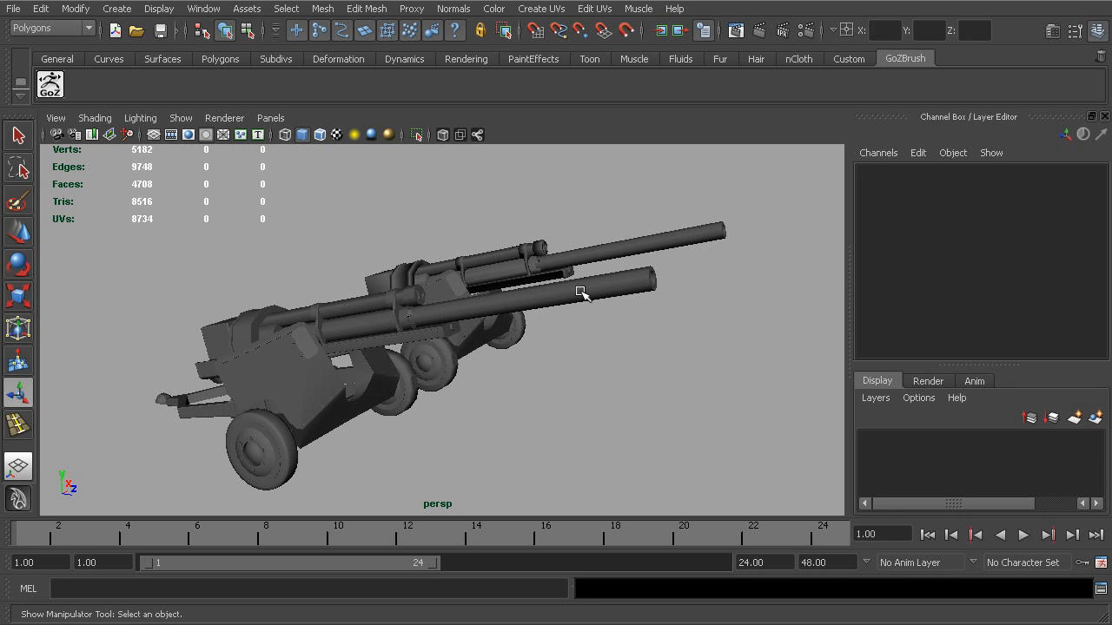
click(556, 295)
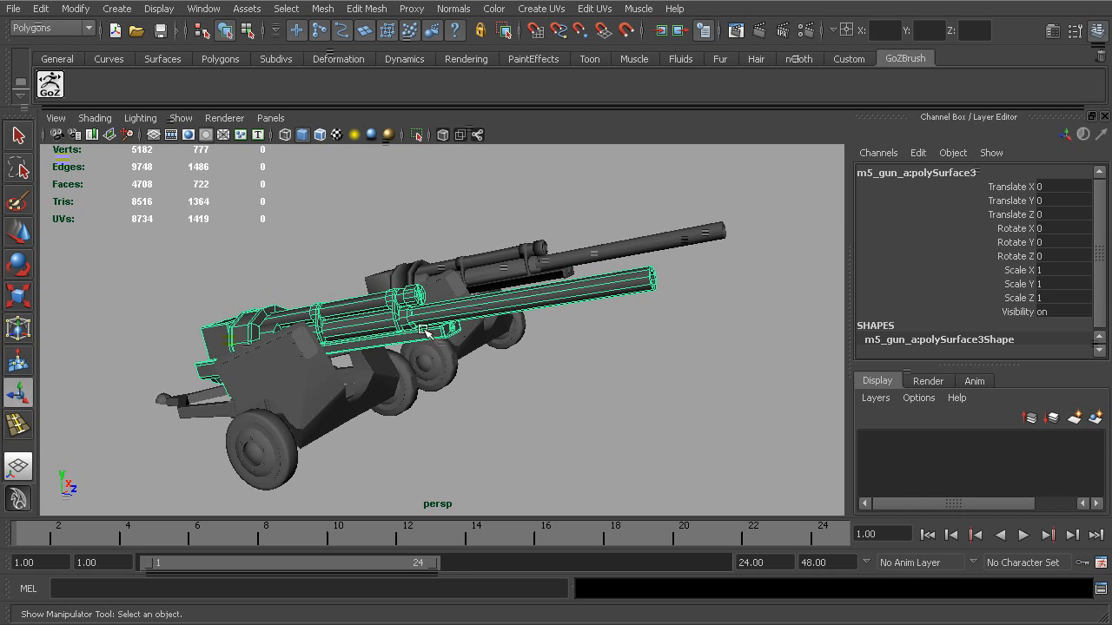
- Check the near gun's carriage mesh, deselect it, and select the far and near guns' barrel meshes together
click(319, 386)
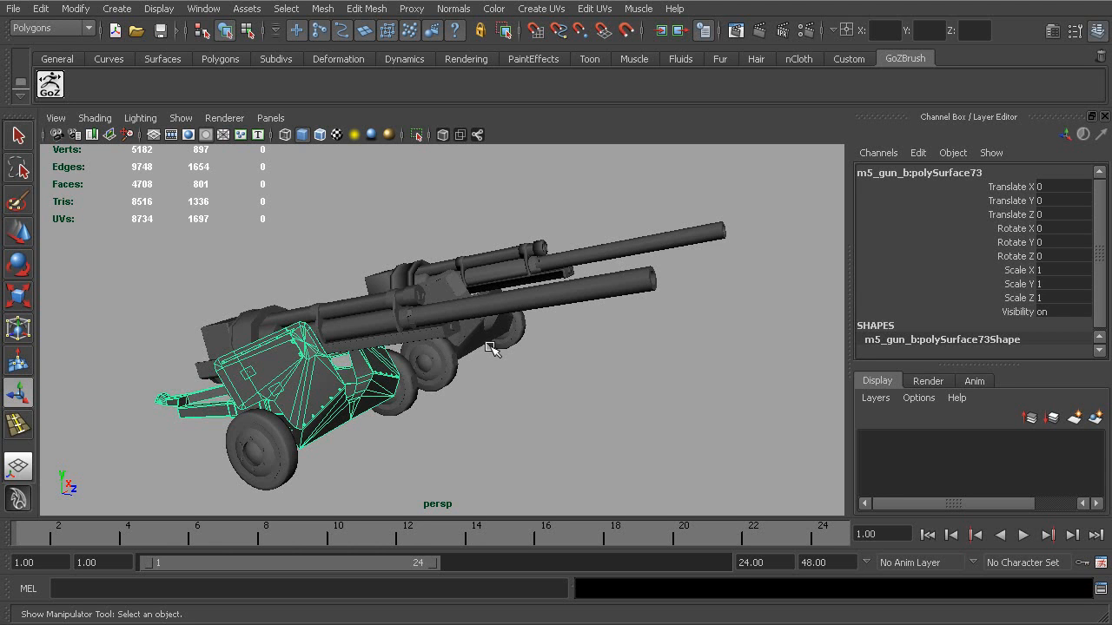
click(630, 361)
alt+drag(630, 360, 651, 231)
click(651, 219)
mouse_move(639, 322)
alt+mouse_down()
mouse_move(640, 350)
mouse_move(633, 338)
alt+mouse_up()
shift+click(402, 339)
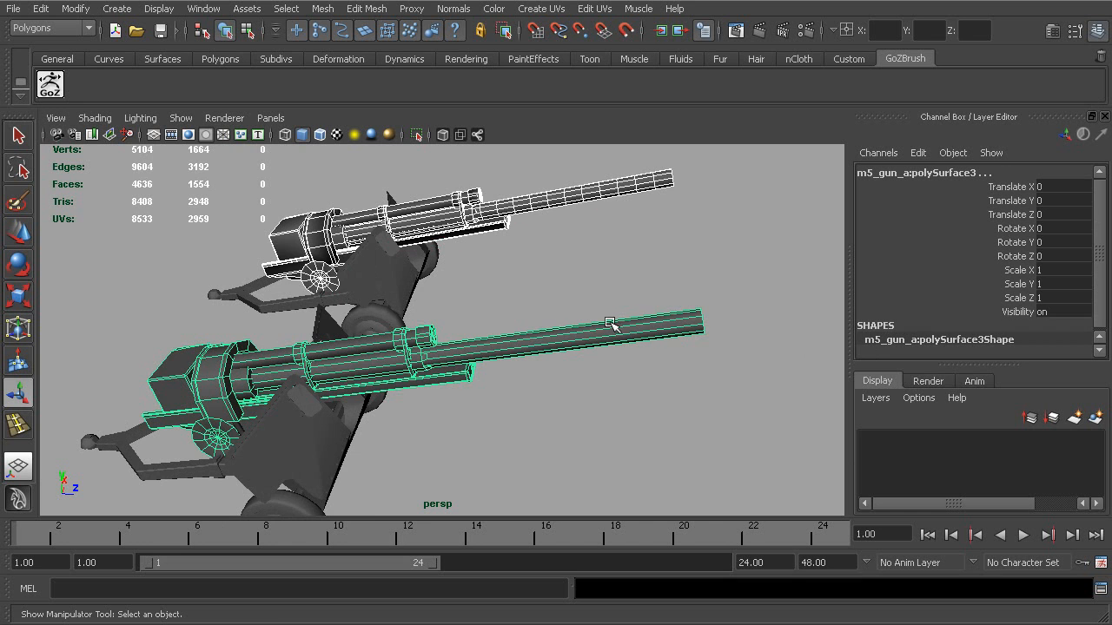
- Compare the wireframes of both selected barrel meshes from several angles and distances
alt+drag(574, 344, 676, 253)
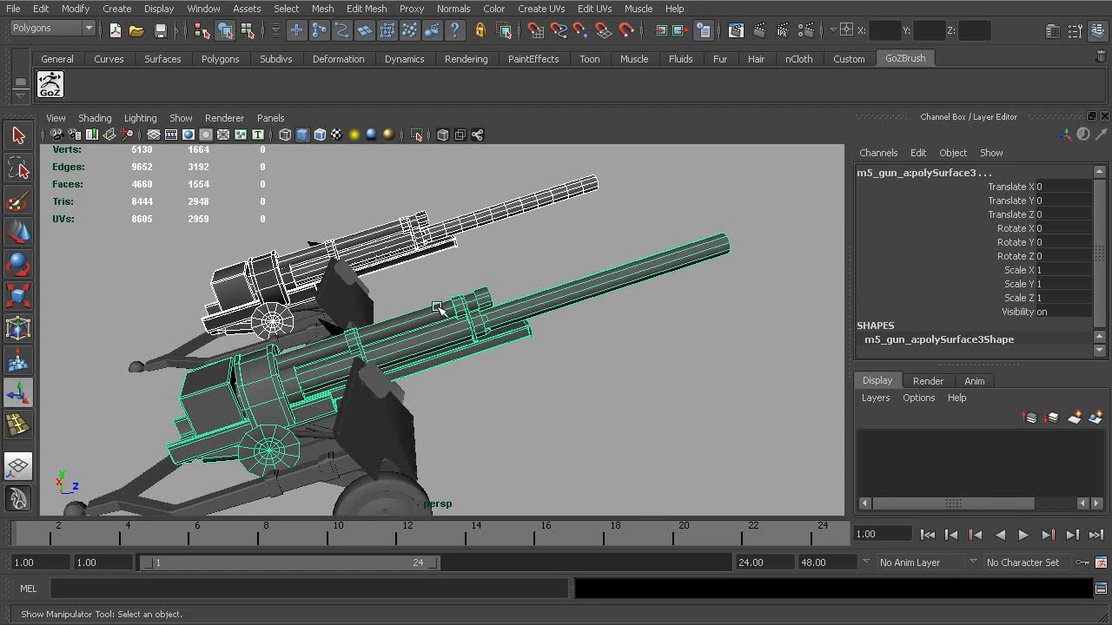
alt+drag(570, 305, 647, 219)
mouse_move(566, 249)
alt+mouse_down()
mouse_move(554, 339)
mouse_move(580, 262)
alt+mouse_up()
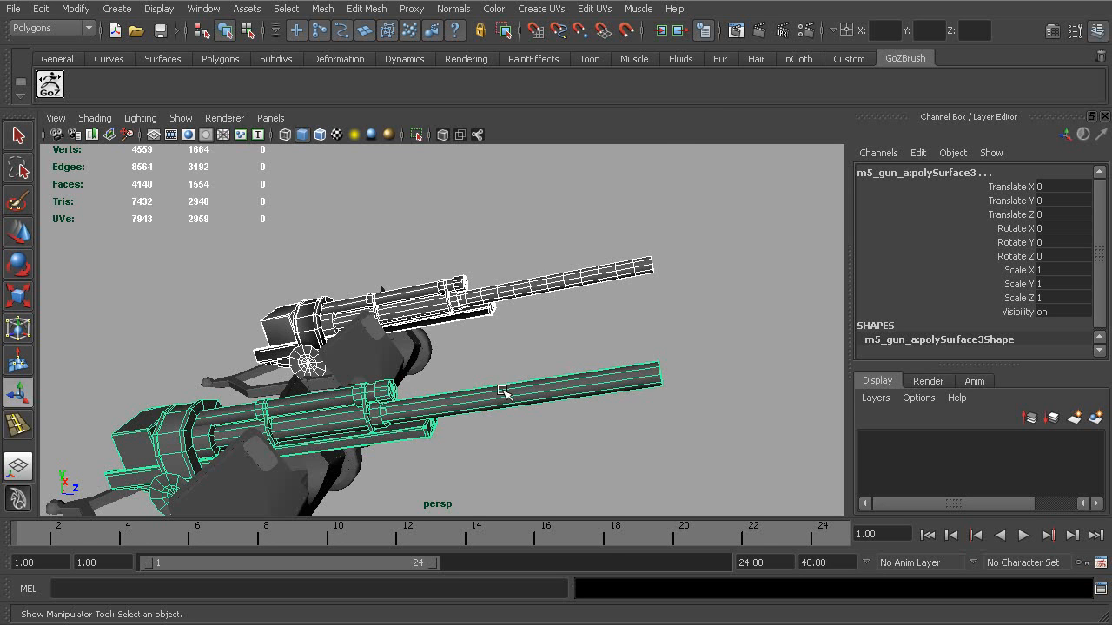
alt+drag(621, 369, 572, 327)
alt+drag(625, 362, 603, 329)
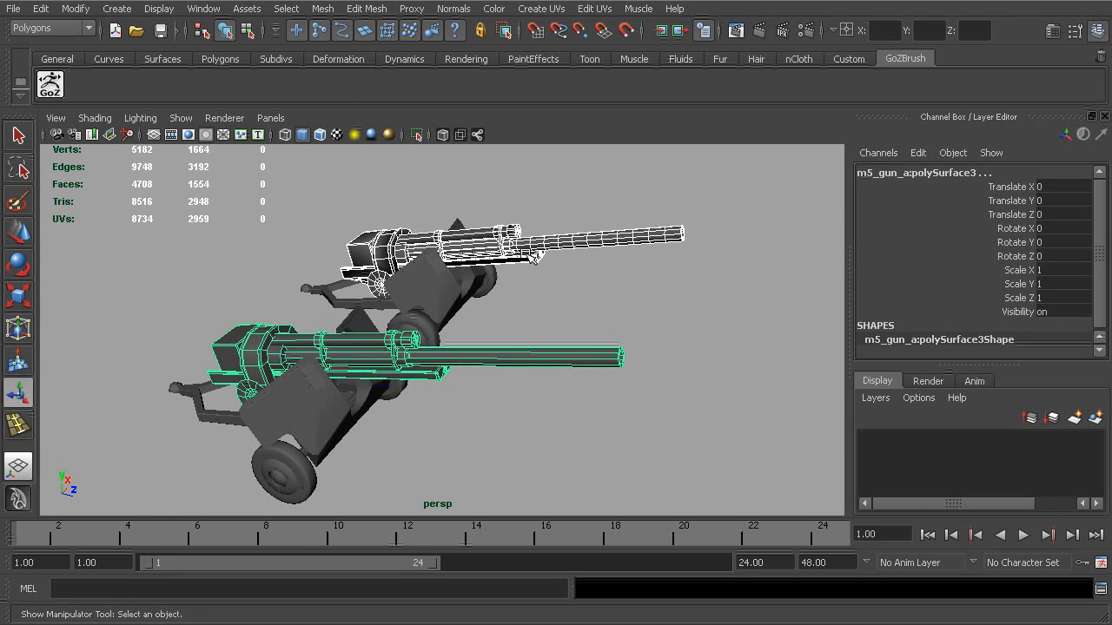
alt+drag(553, 285, 594, 276)
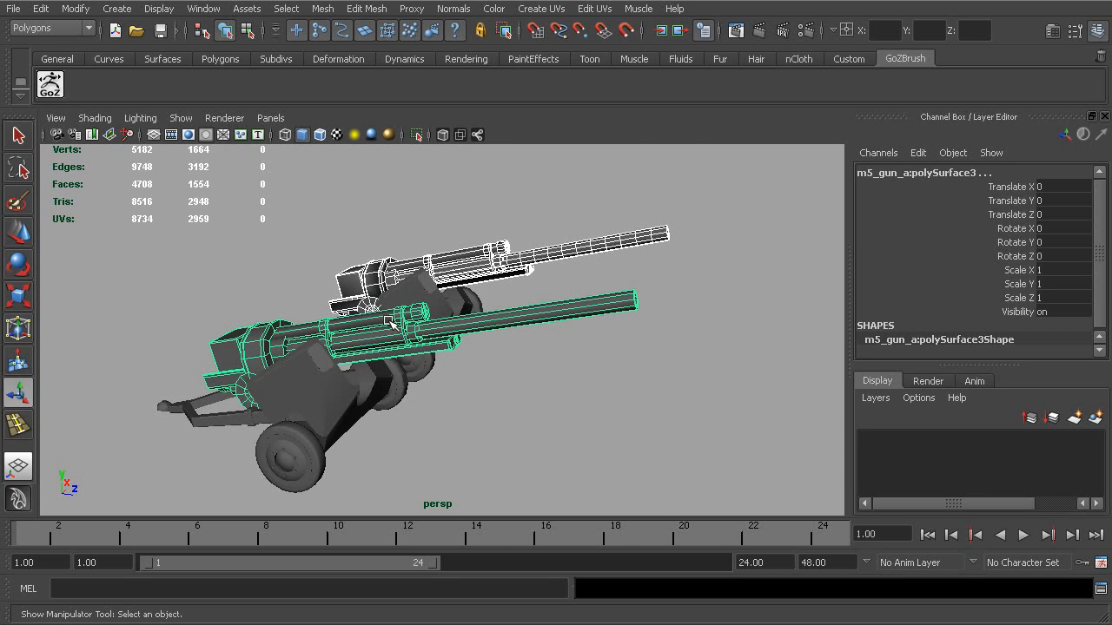
- Clear the selection and select the near, far and again near barrel mesh individually to compare their polygon counts
click(566, 291)
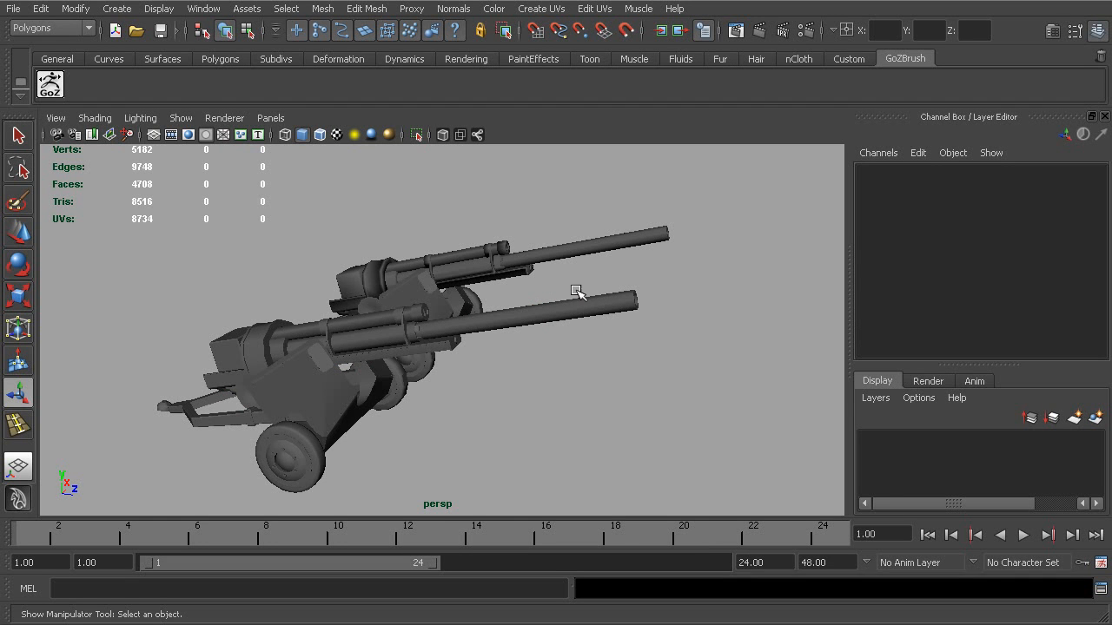
click(521, 312)
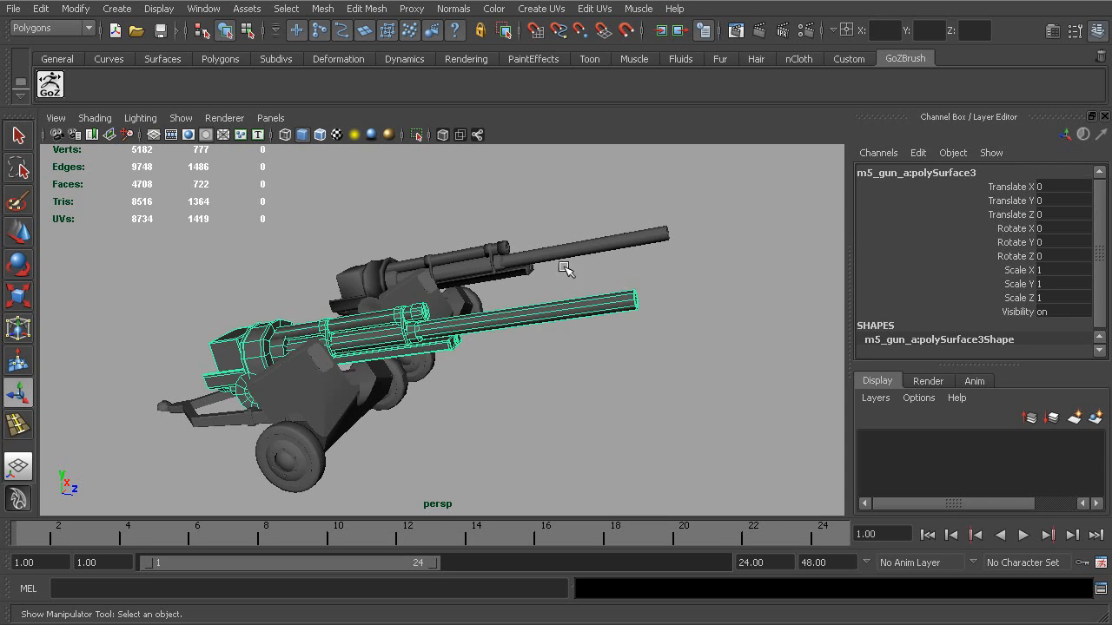
click(580, 250)
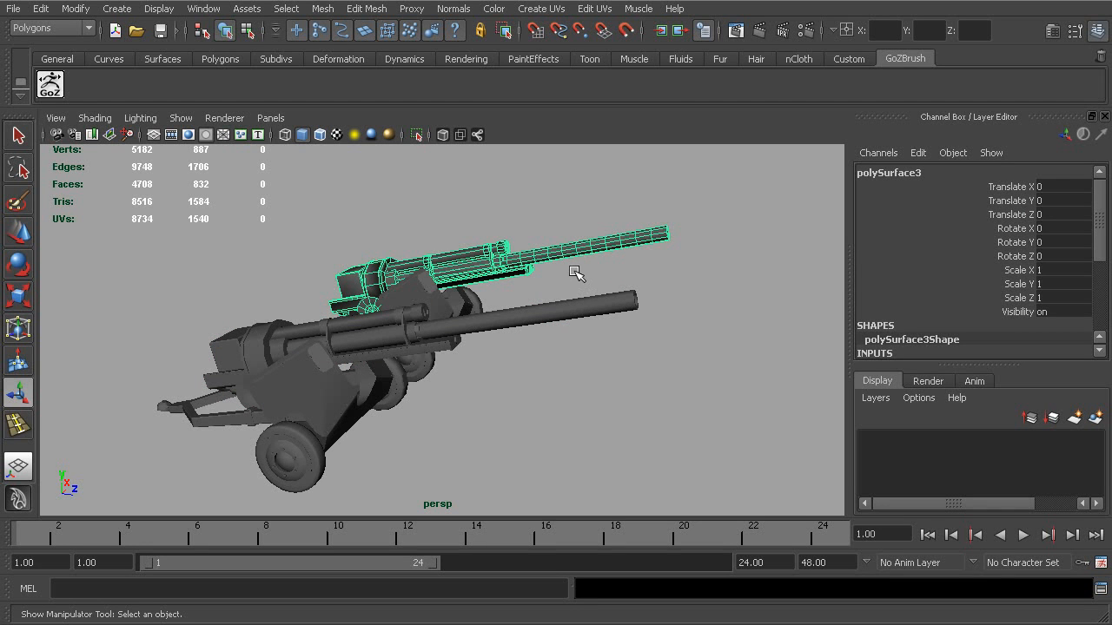
click(562, 307)
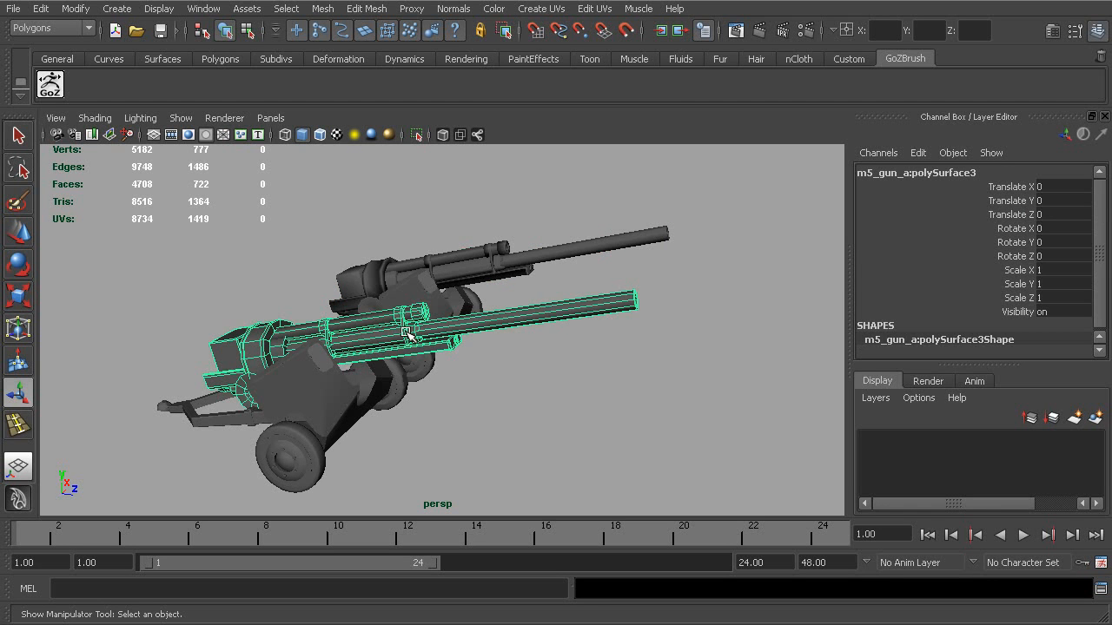